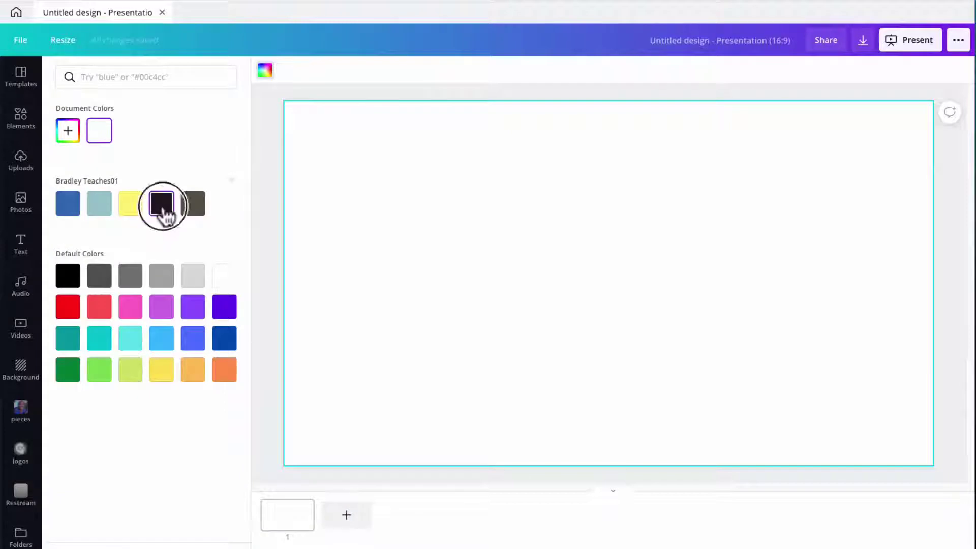
Step: Make the page background near-black and add the orange Restream pattern image
click(269, 178)
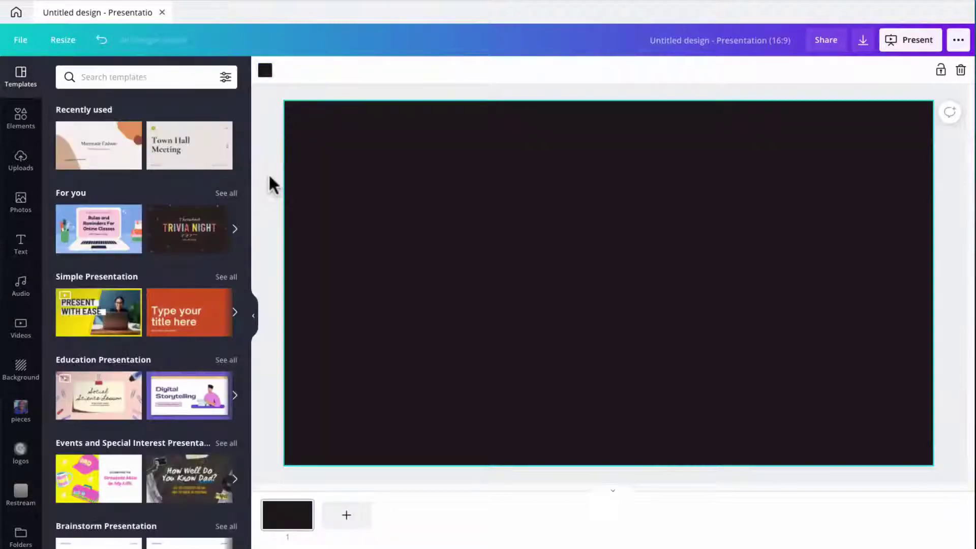
click(21, 495)
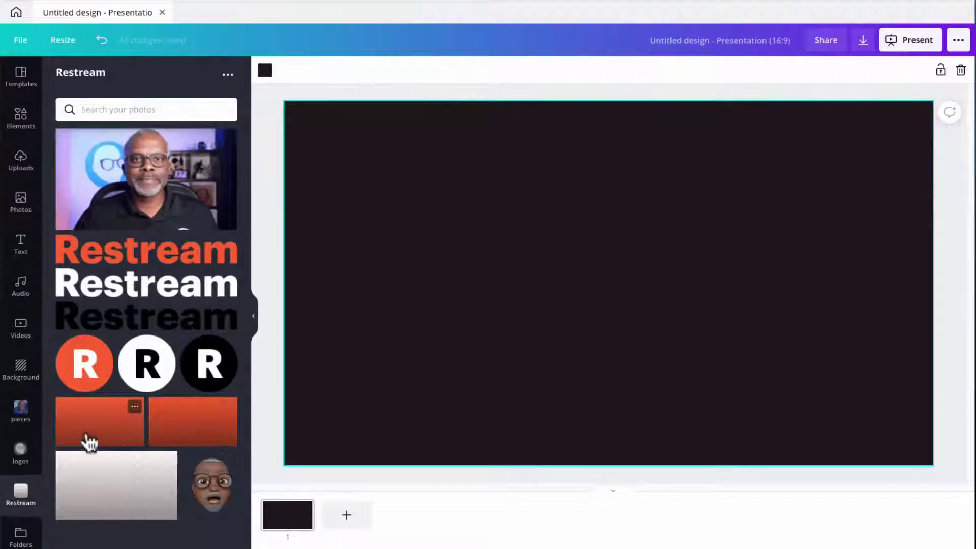
click(94, 435)
Step: Stretch the orange pattern to page width as a 164 px strip along the bottom
drag(534, 329, 510, 360)
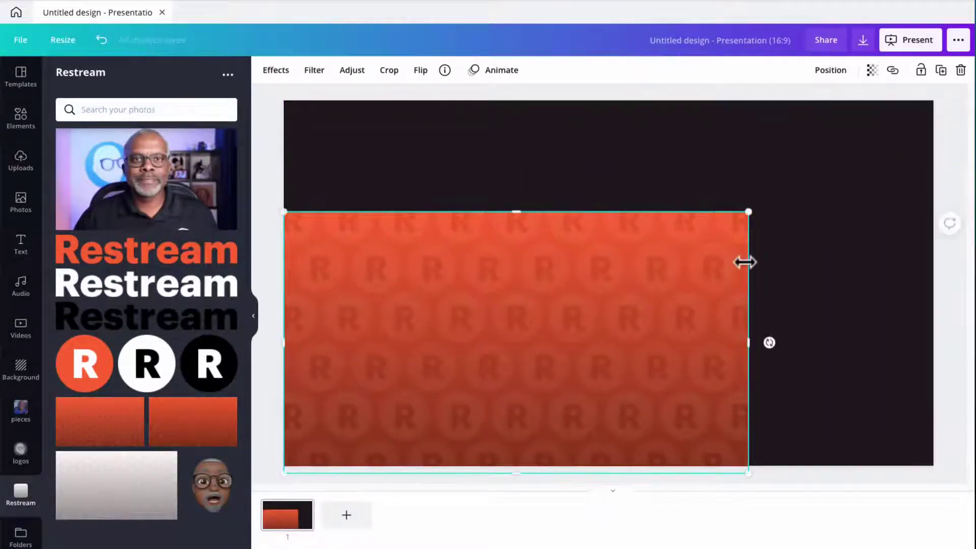
drag(749, 211, 958, 76)
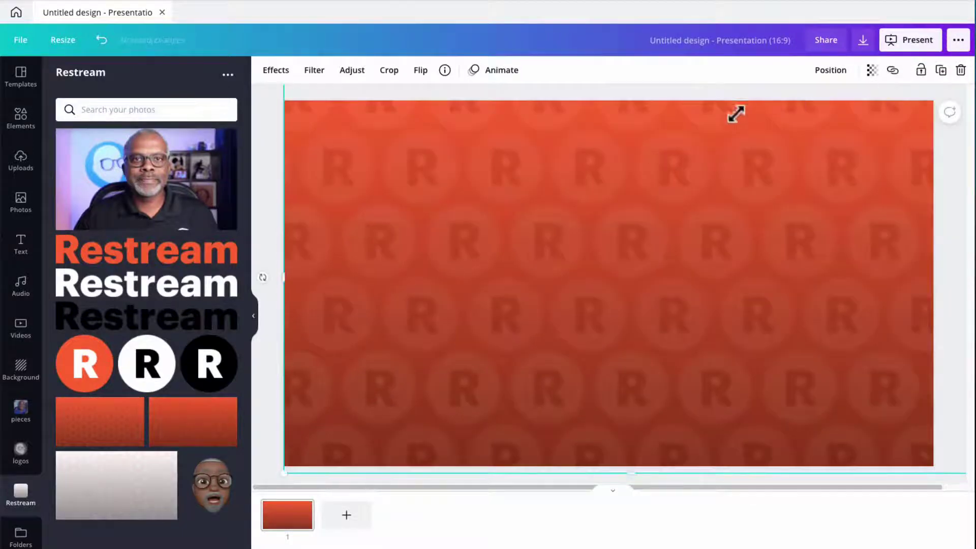
drag(603, 176, 606, 423)
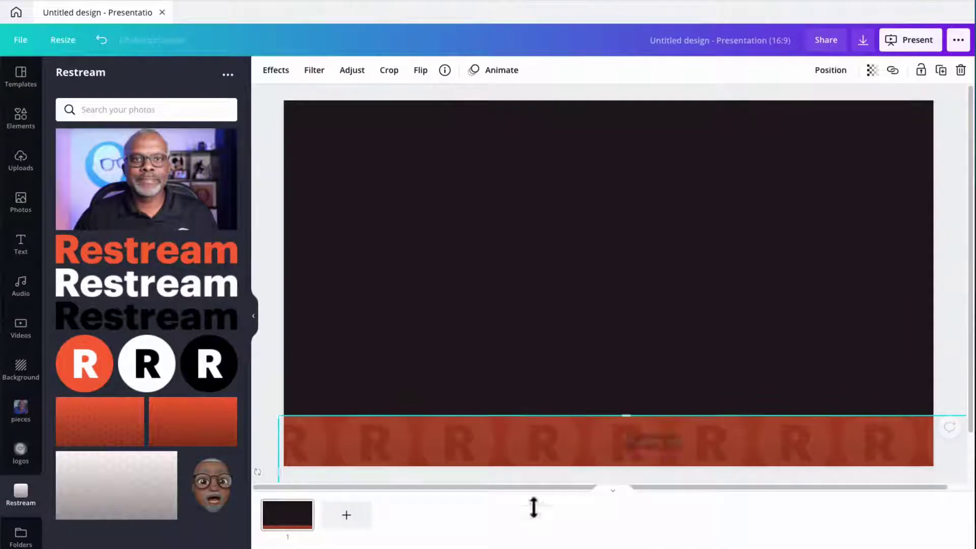
drag(541, 455, 539, 389)
drag(628, 355, 604, 410)
click(314, 381)
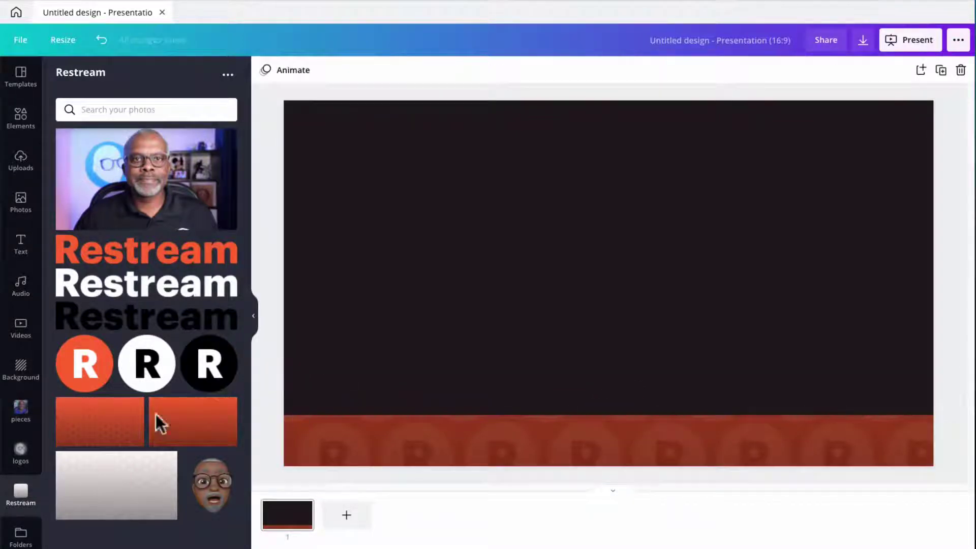
Step: Add the white R circle logo, shrunk, at the left end of the orange bar
click(150, 380)
drag(576, 286, 368, 340)
drag(287, 263, 453, 398)
drag(468, 438, 314, 443)
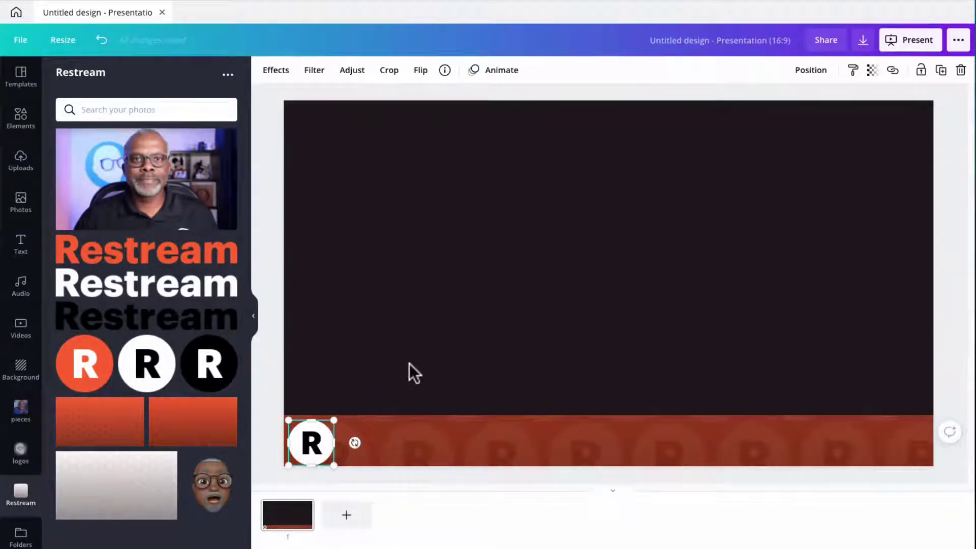
key(shift+Up)
Step: Add the white Restream wordmark, shrunk, beside the R logo on the bar
click(167, 285)
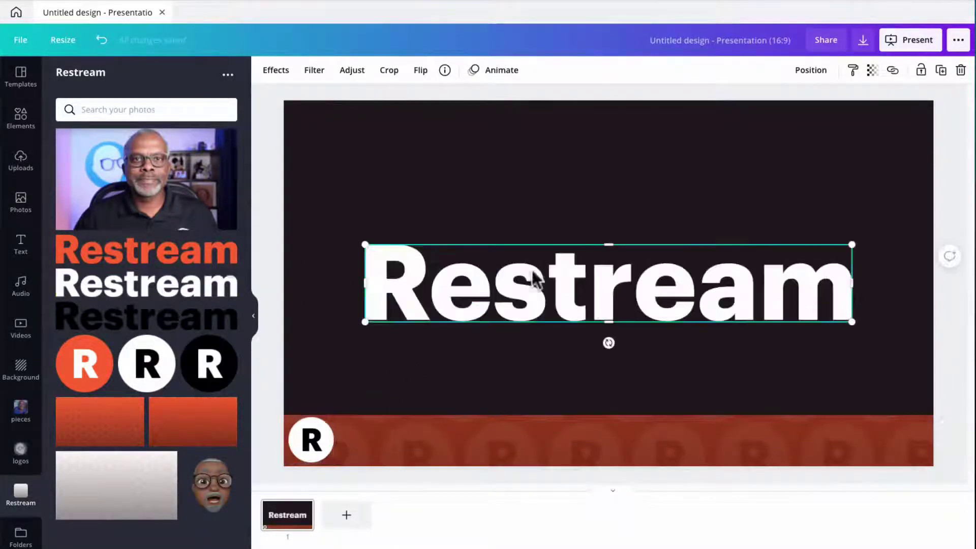
drag(529, 308, 503, 451)
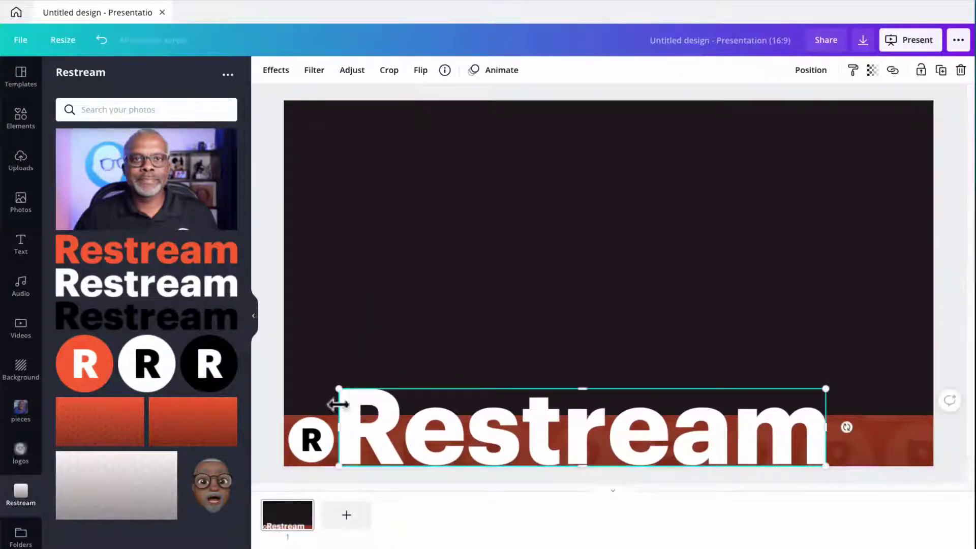
drag(336, 389, 362, 441)
click(393, 307)
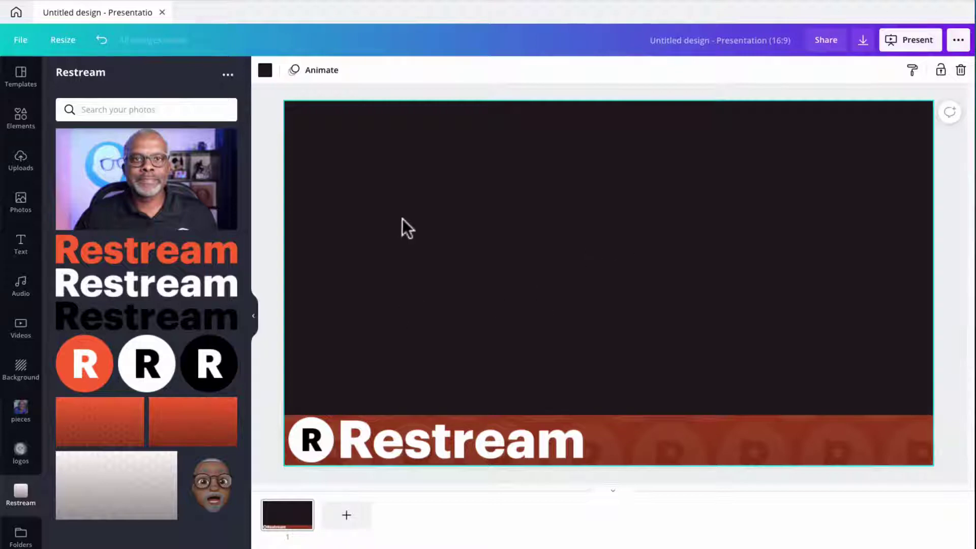
click(22, 249)
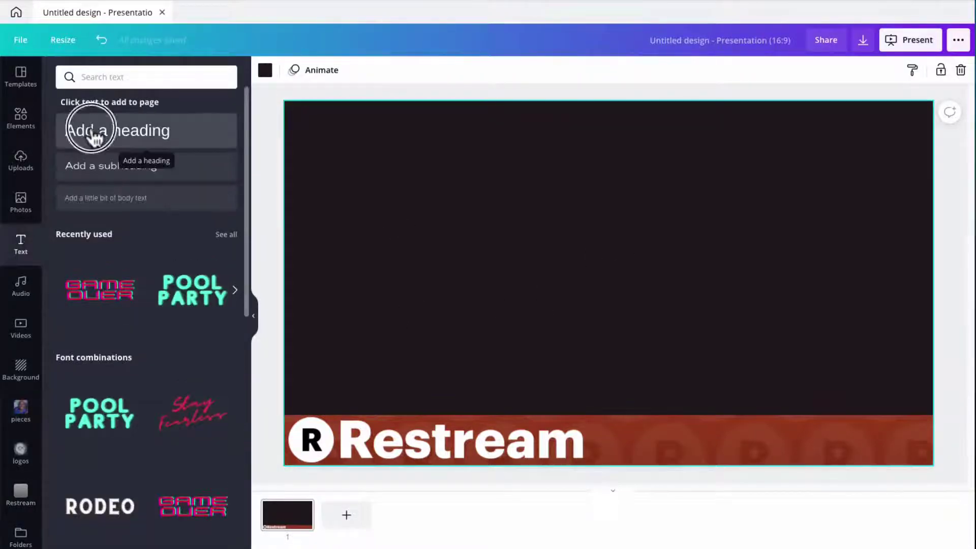
click(65, 134)
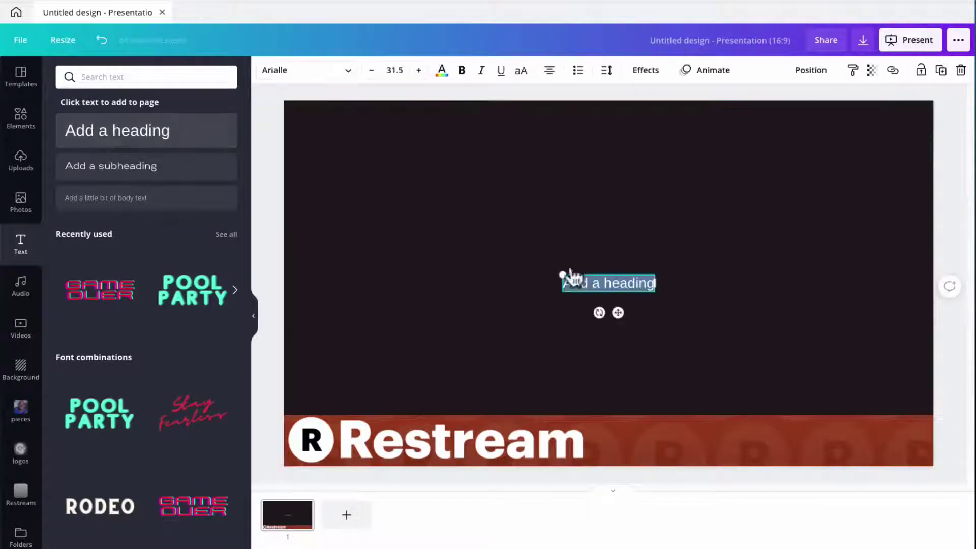
click(621, 283)
triple_click(622, 283)
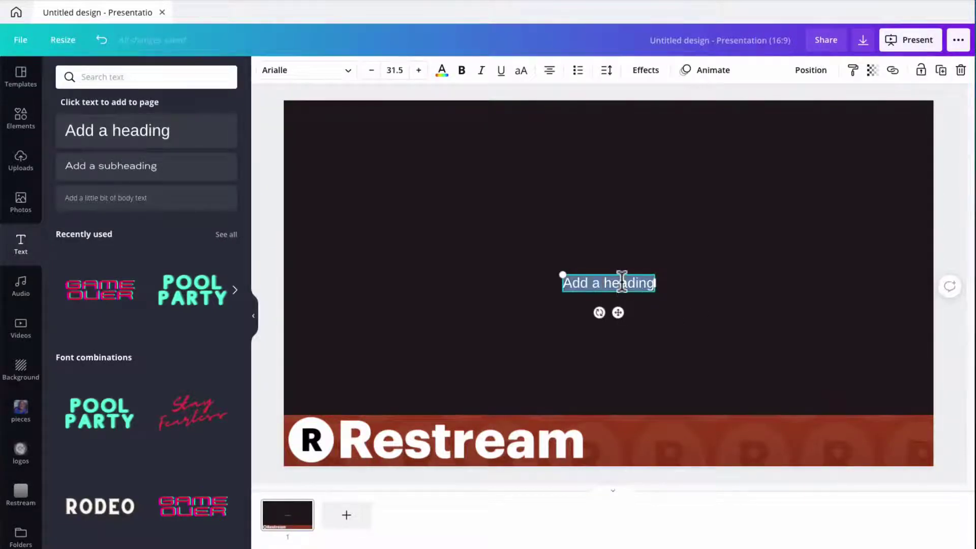
key(BackSpace)
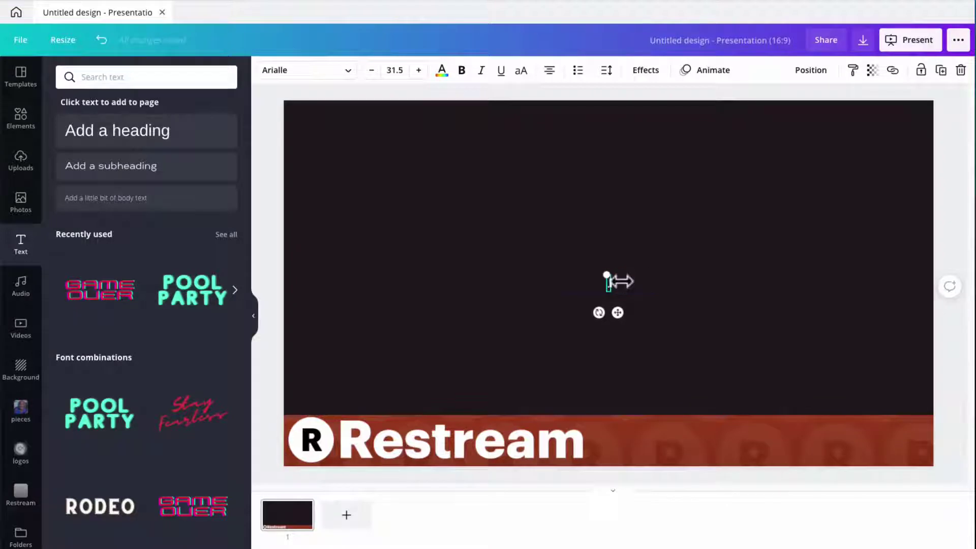
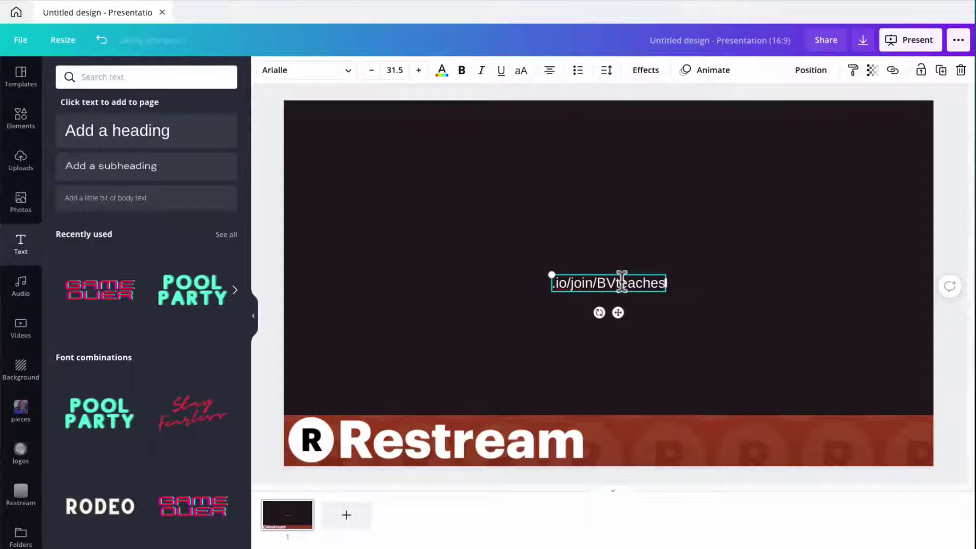
click(564, 218)
drag(594, 289, 630, 454)
Step: Make the join-link text bold, black, and size 49.5
double_click(630, 454)
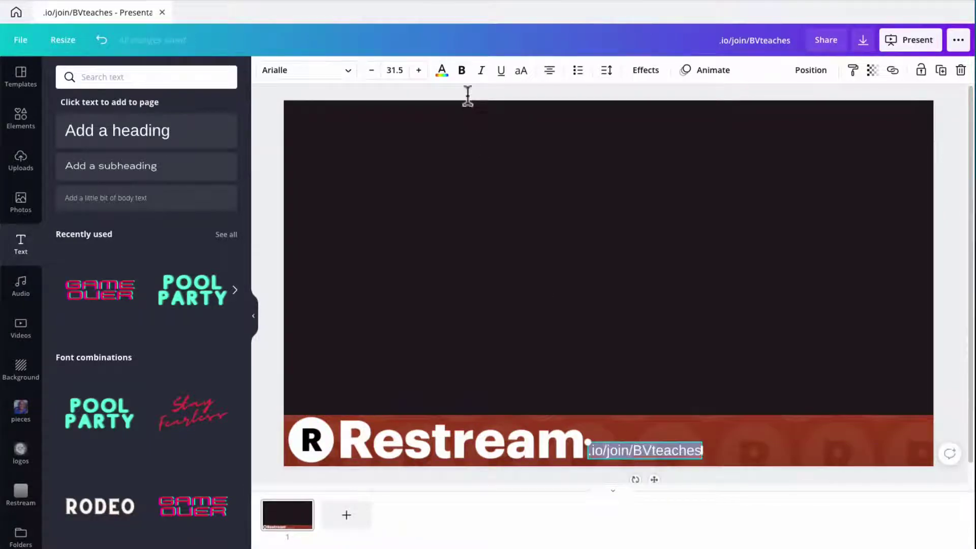
click(463, 74)
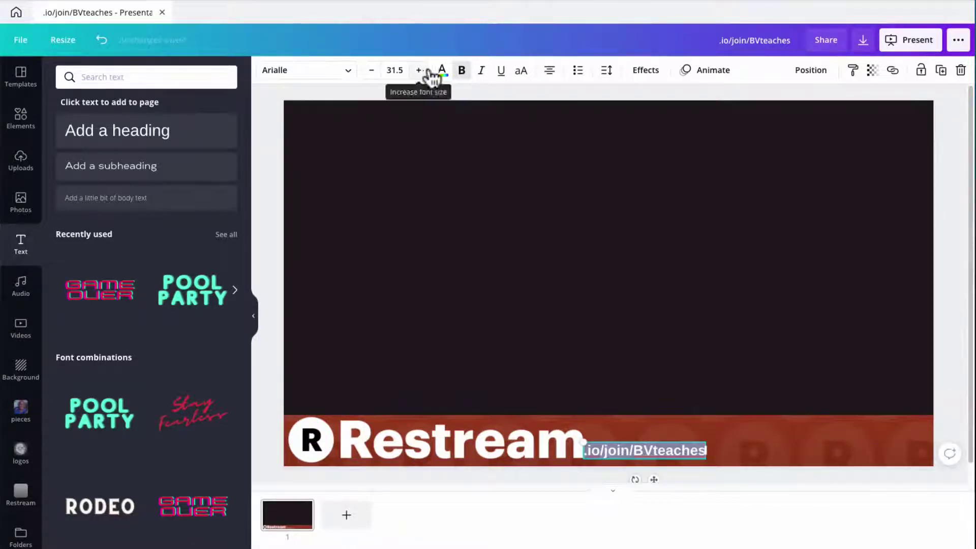
click(442, 72)
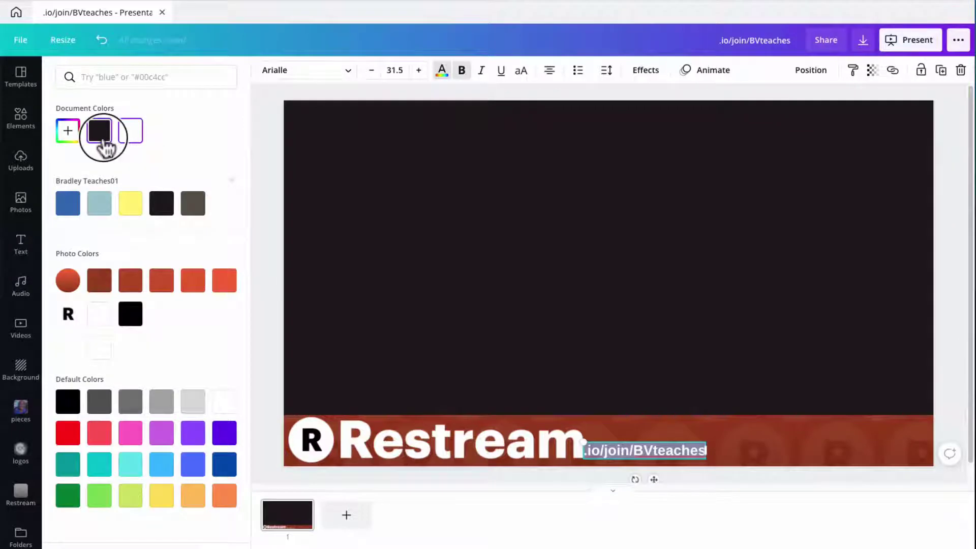
click(99, 133)
click(419, 71)
click(419, 72)
click(419, 72)
click(419, 71)
click(419, 71)
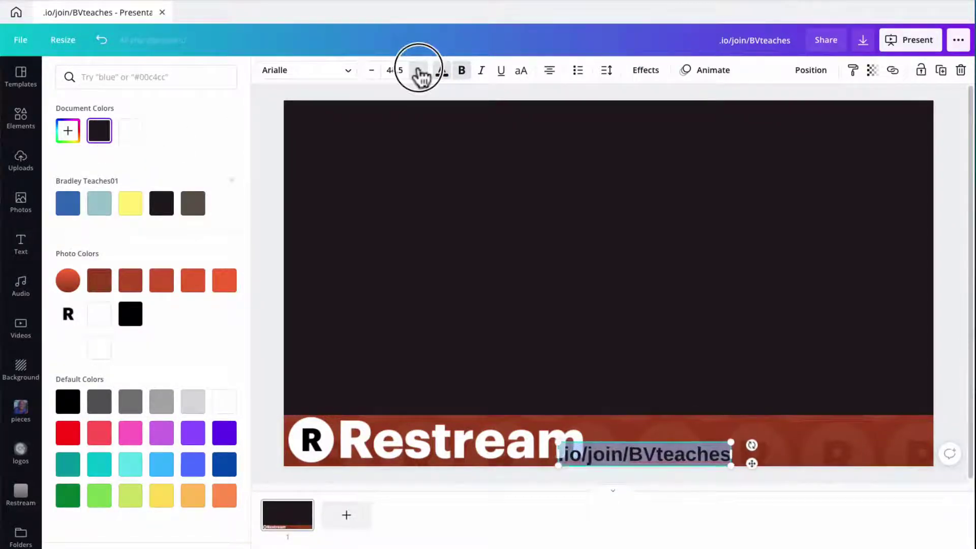
click(419, 71)
click(419, 72)
key(Escape)
Step: Fine-tune the join-link text's position just after the Restream wordmark
click(638, 355)
drag(629, 458, 664, 454)
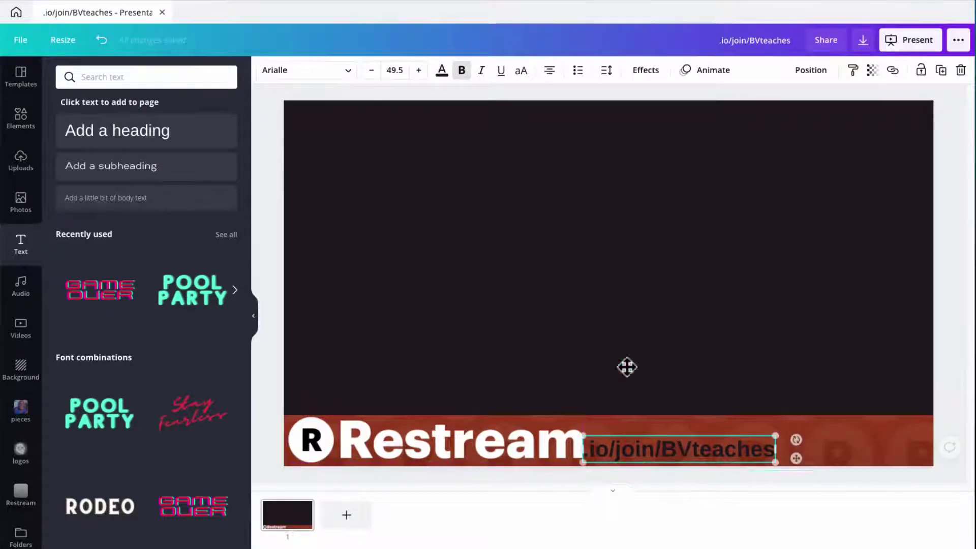
click(621, 341)
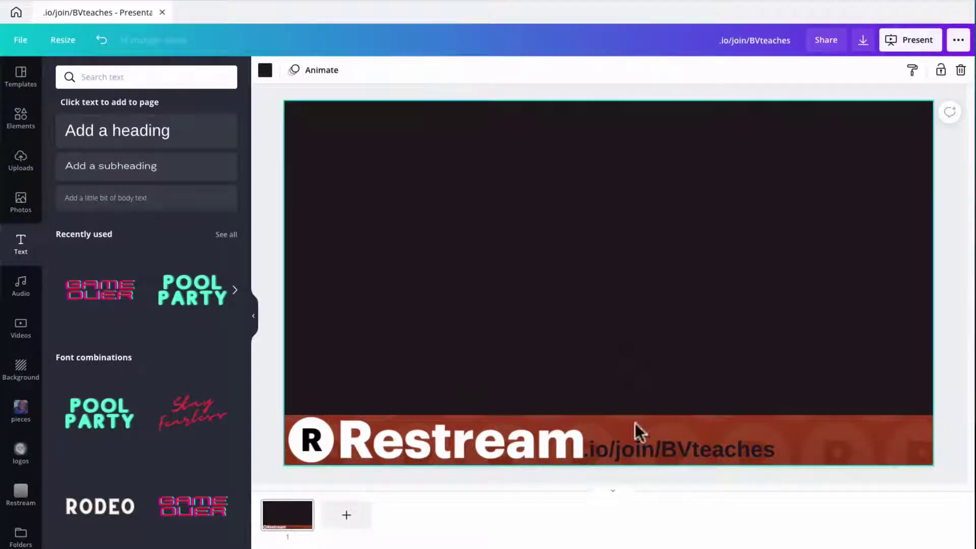
click(654, 458)
key(Right)
key(Right)
key(Right)
key(Right)
key(Right)
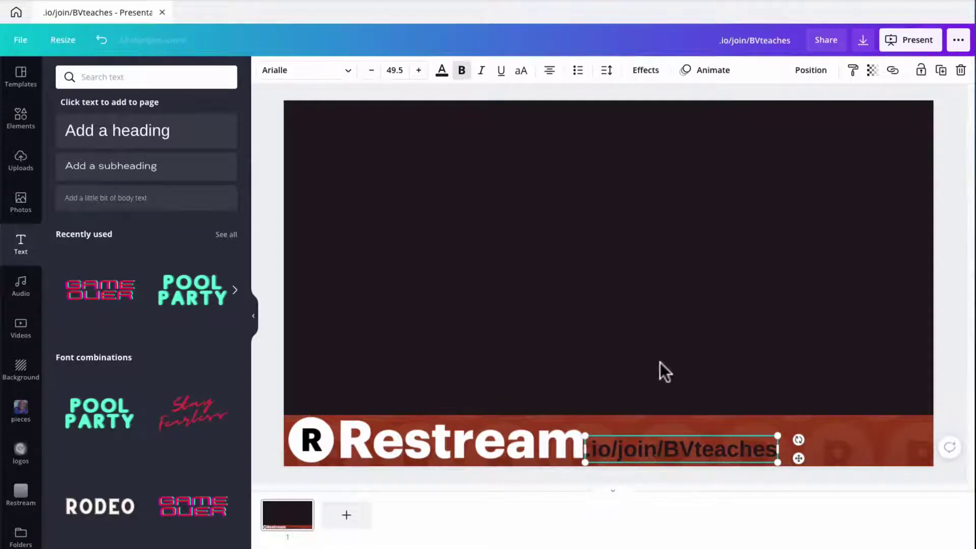
click(608, 357)
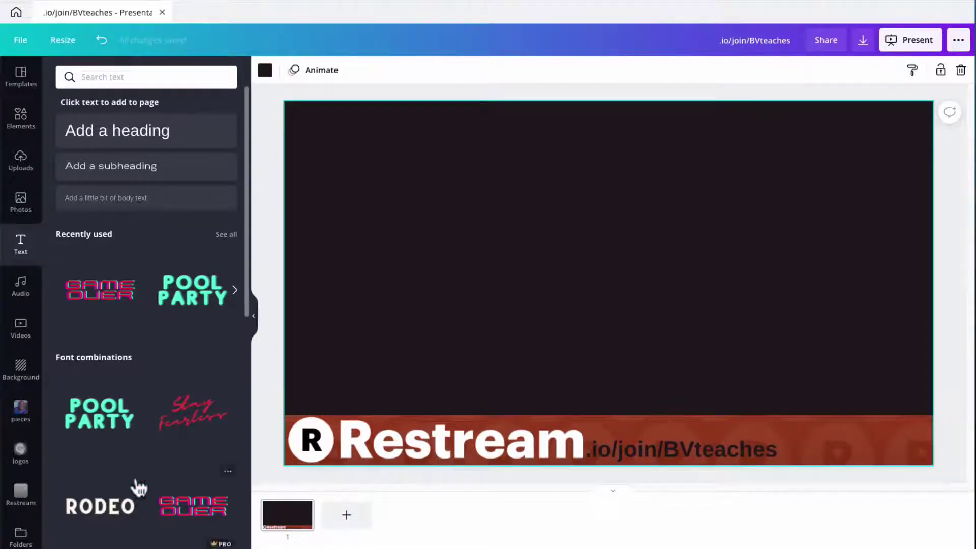
Step: Add the black glasses avatar from the logos folder, shrunk, at the bar's bottom-right end
click(20, 491)
click(19, 453)
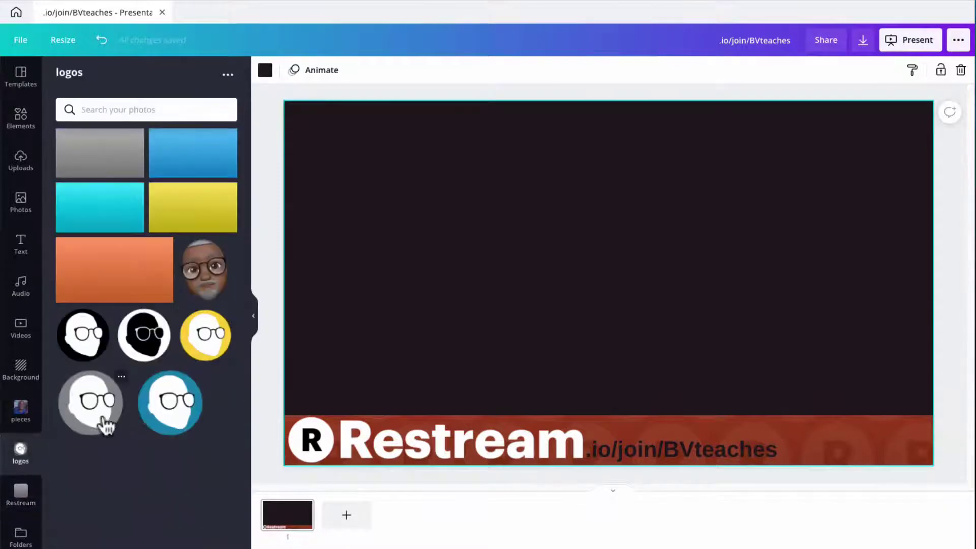
click(84, 346)
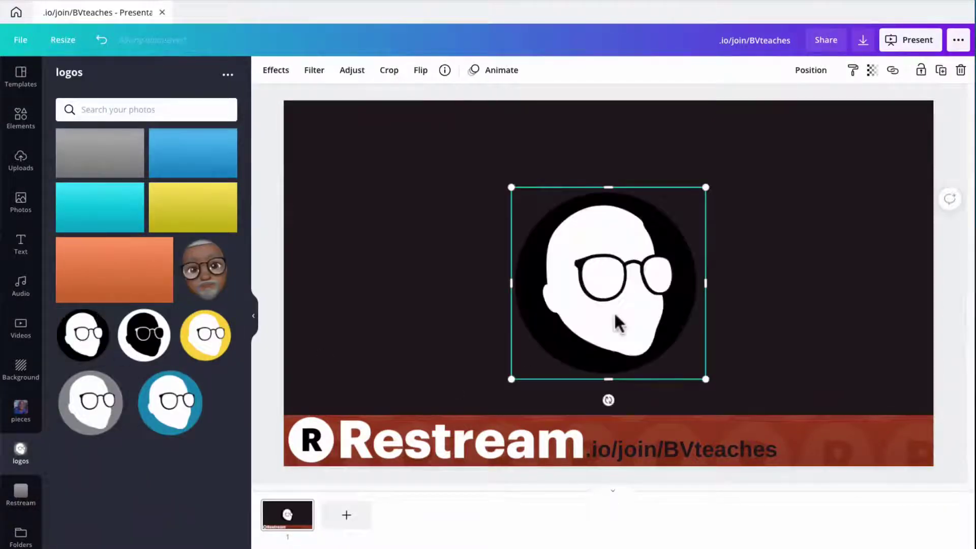
drag(587, 311, 826, 400)
drag(747, 279, 861, 386)
drag(899, 414, 886, 416)
click(761, 320)
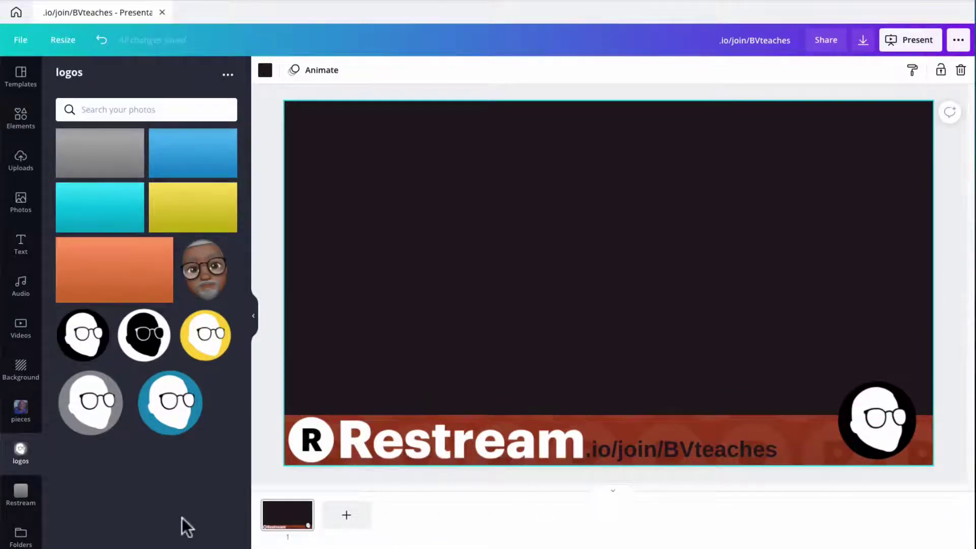
Step: Add a blank second page and bring up the Restream uploads
click(345, 521)
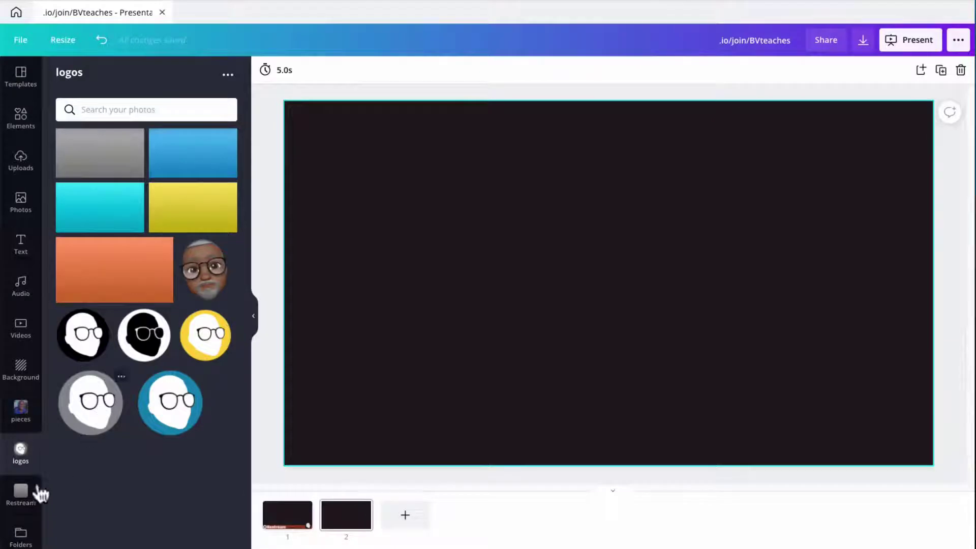
click(20, 496)
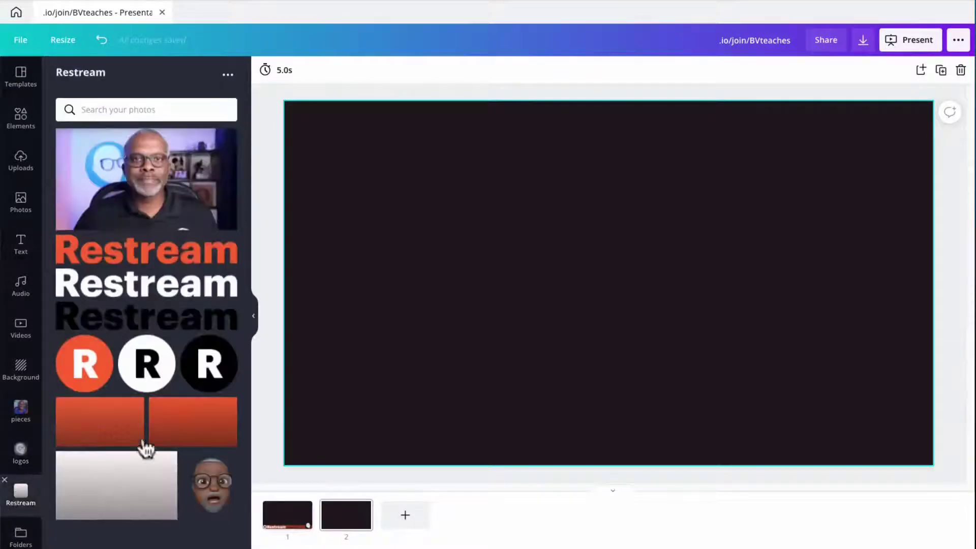
Step: Add the orange Restream pattern to page 2, enlarged and trimmed to a thin lower-left strip
click(113, 436)
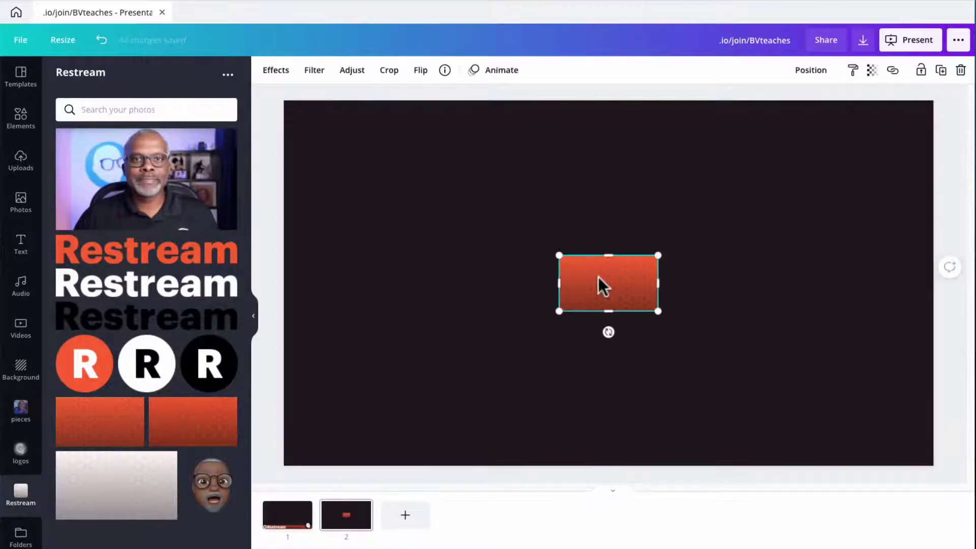
drag(603, 284, 466, 237)
drag(522, 262, 796, 353)
drag(623, 337, 493, 383)
drag(465, 261, 497, 388)
click(461, 320)
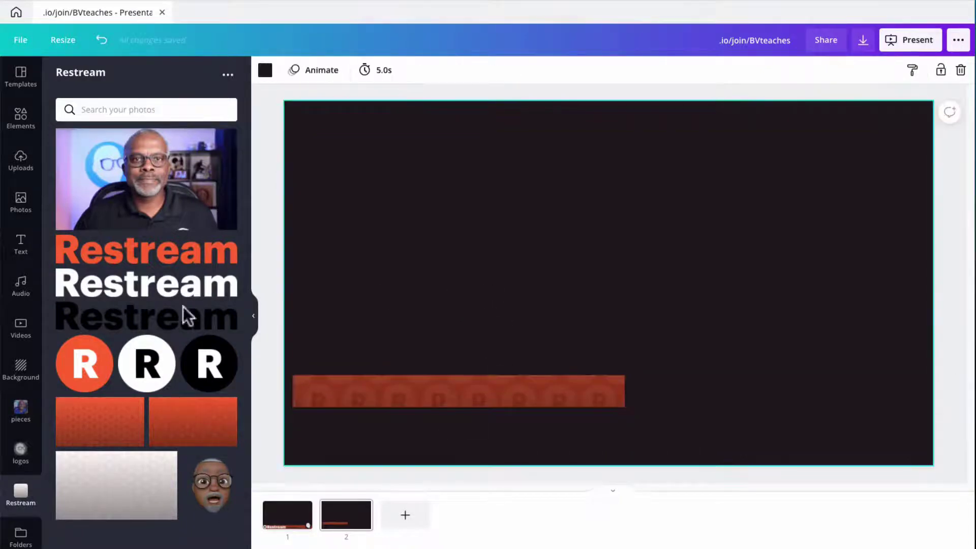
click(21, 125)
Step: Add a square shaped into a thin bar under the orange strip, narrowing the strip to match
click(84, 181)
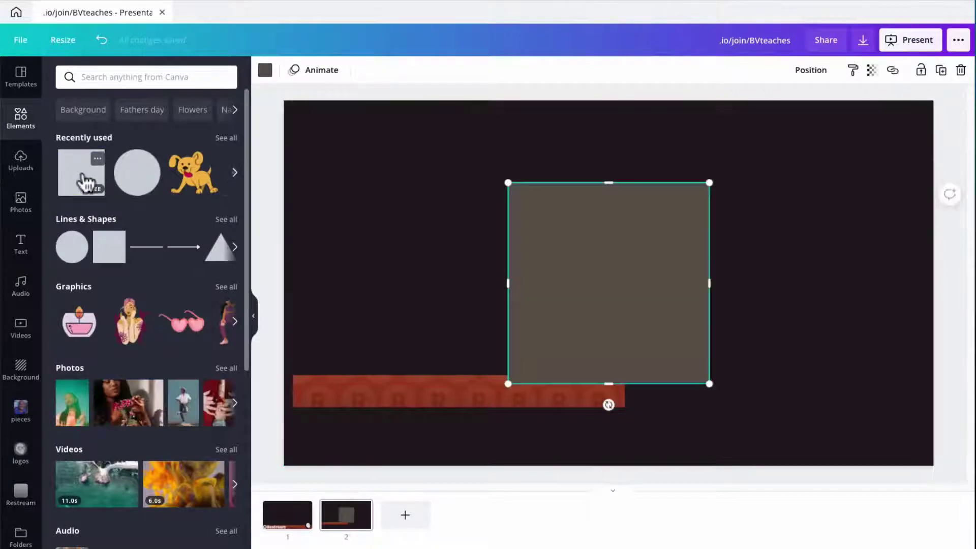
drag(614, 265, 411, 232)
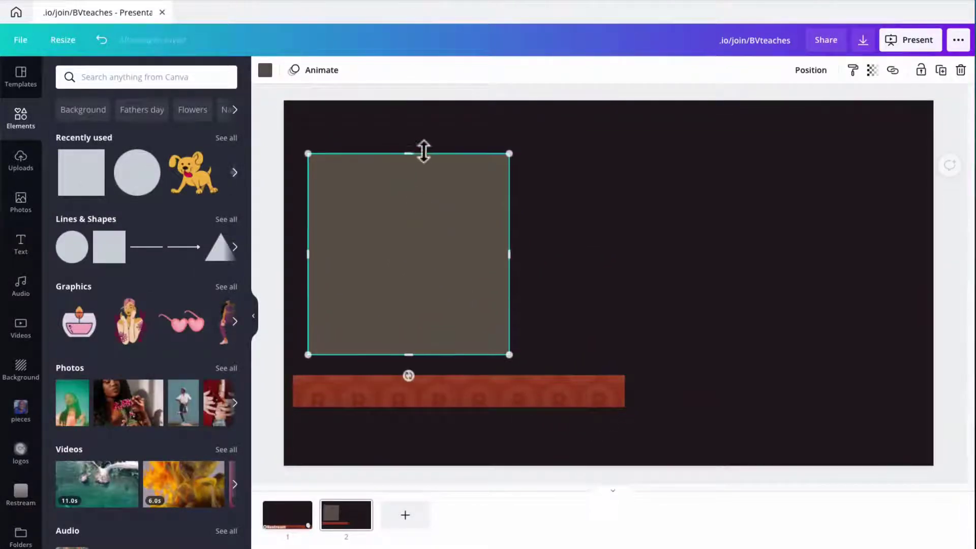
drag(410, 153, 421, 418)
click(539, 370)
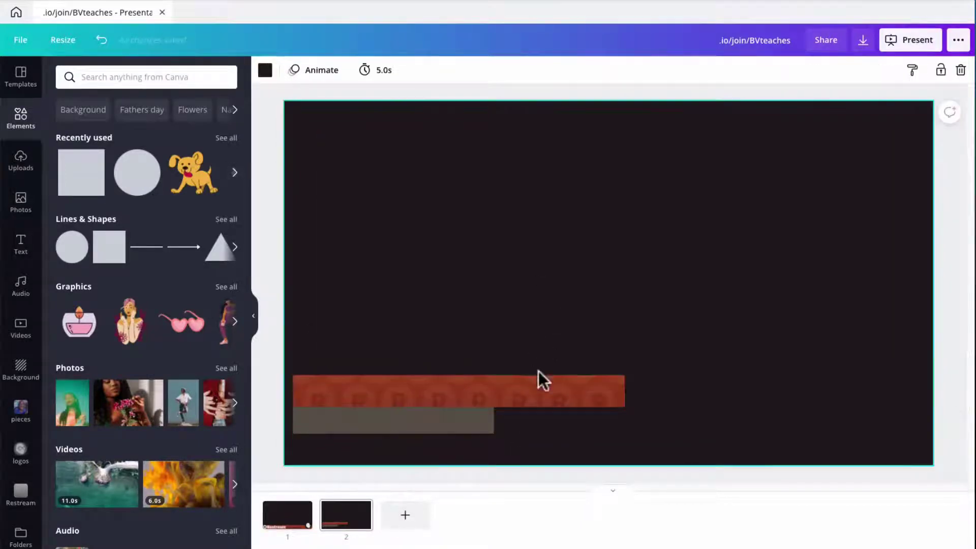
click(539, 372)
drag(625, 390, 494, 416)
Step: Move both bars down to the bottom-left corner and make the lower bar light grey
click(384, 368)
drag(346, 331, 444, 445)
click(640, 309)
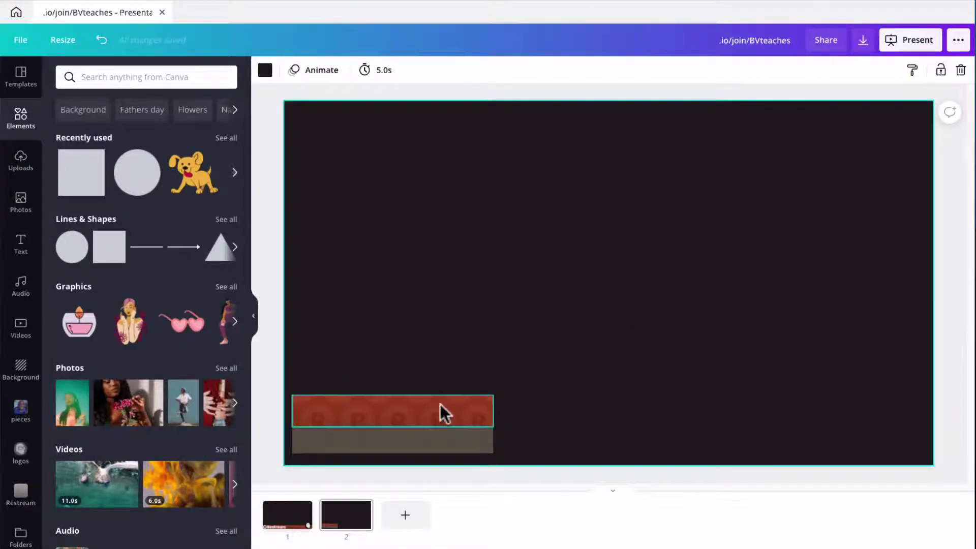
click(441, 441)
click(266, 71)
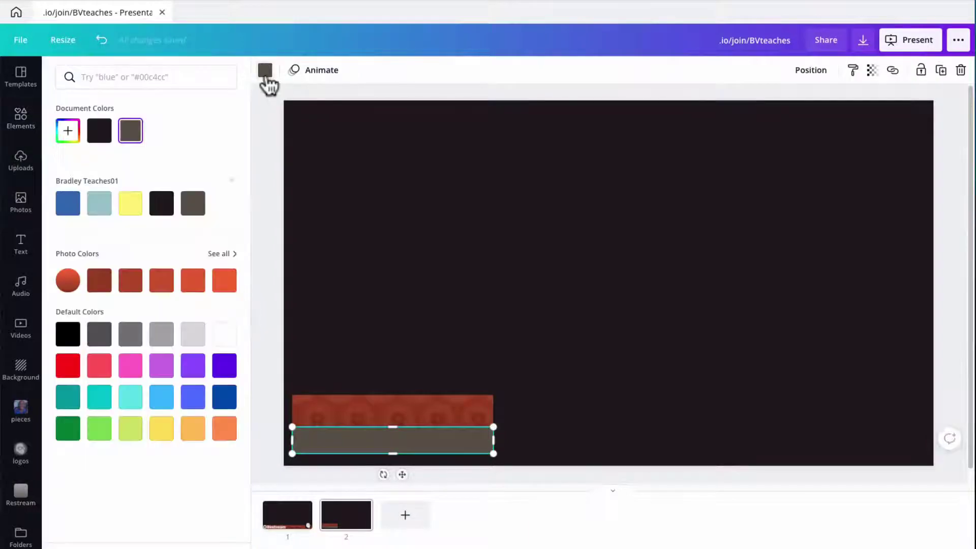
click(192, 334)
click(527, 285)
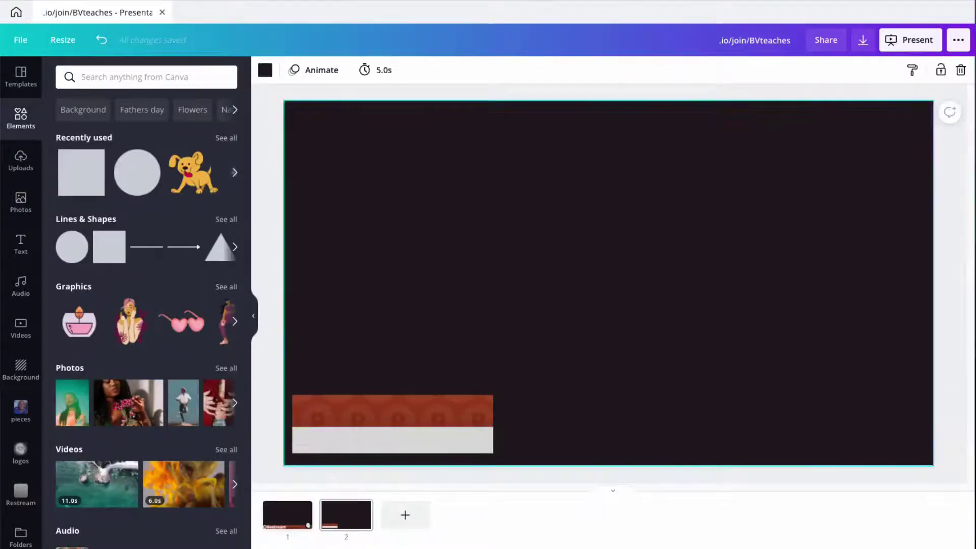
Step: Add a heading reading 'BRADLEY TEACHES' and drag it onto the orange bar
click(21, 245)
click(127, 133)
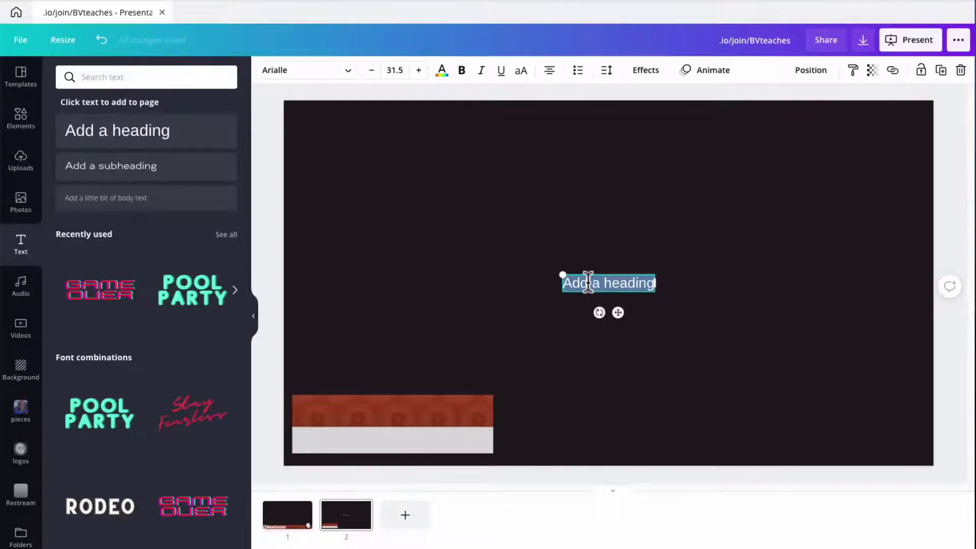
text(BRADLEY)
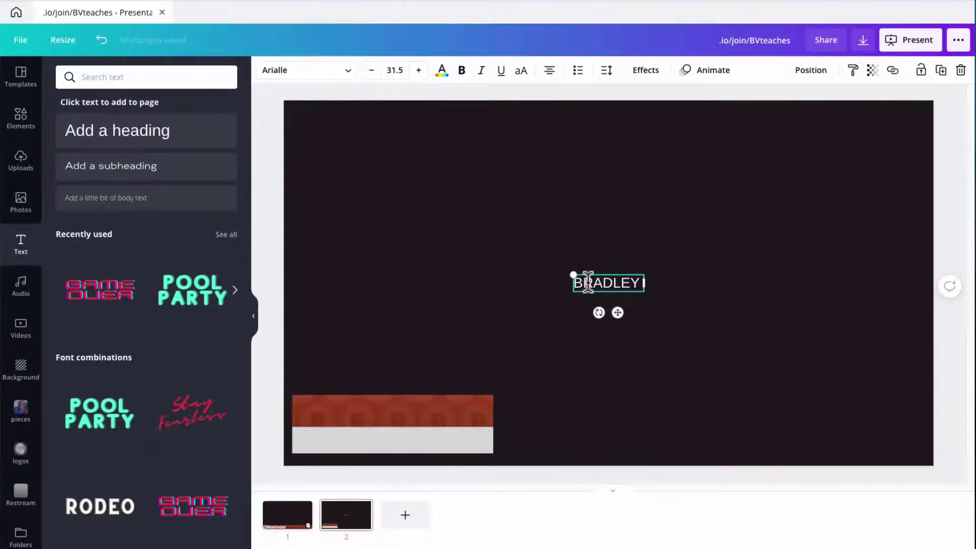
text( TEACHES)
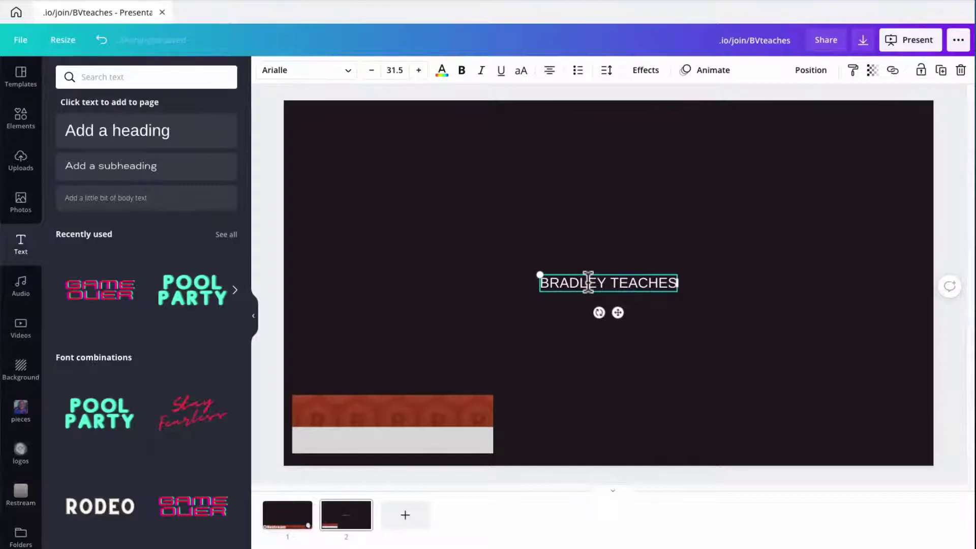
click(477, 235)
drag(615, 285, 372, 418)
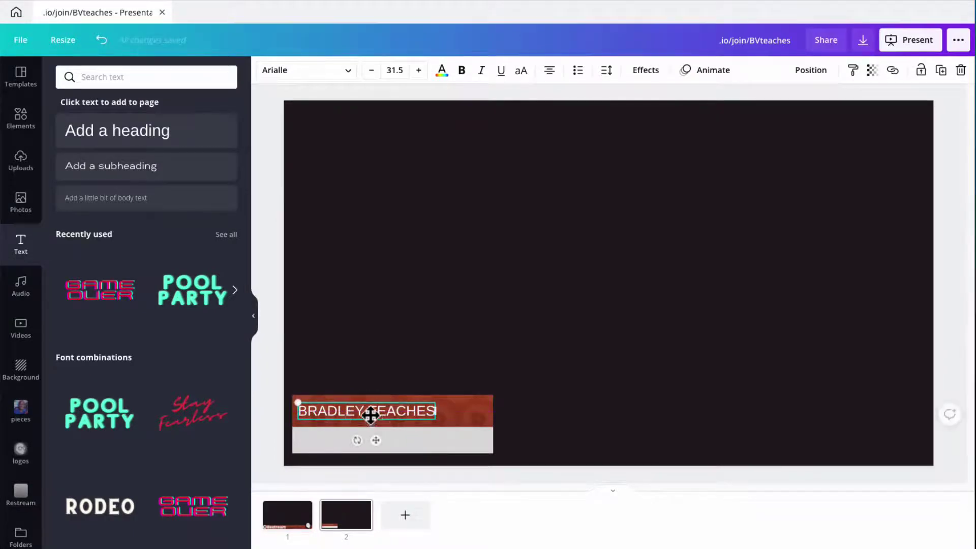
Step: Make BRADLEY TEACHES bold at size 48.5, fitting on a single line
double_click(370, 414)
click(461, 69)
click(419, 69)
click(418, 69)
click(419, 70)
click(418, 70)
click(419, 70)
click(418, 70)
click(418, 70)
click(419, 69)
click(419, 70)
click(419, 70)
click(418, 69)
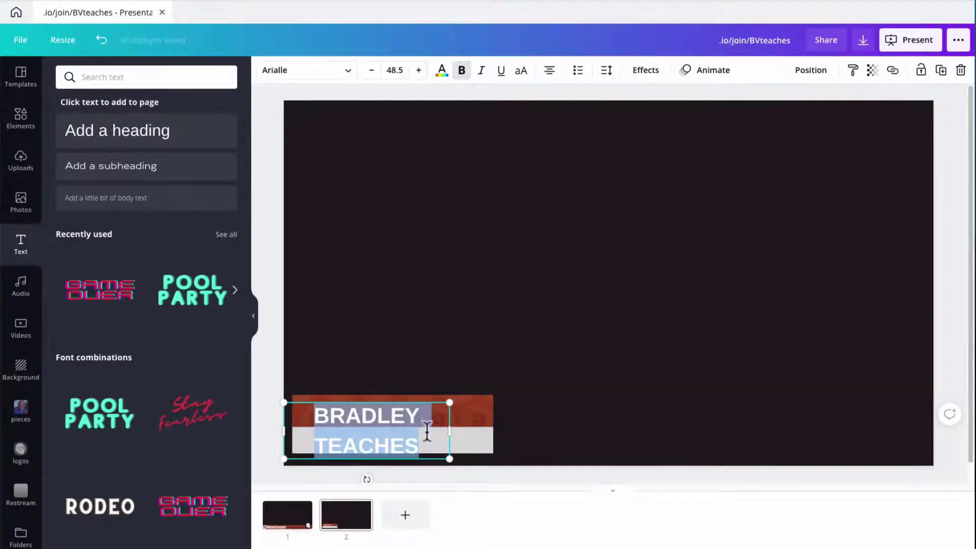
drag(450, 430, 528, 404)
key(Escape)
Step: Nudge the heading into place and widen the orange and grey bars to fit it
drag(386, 418, 393, 412)
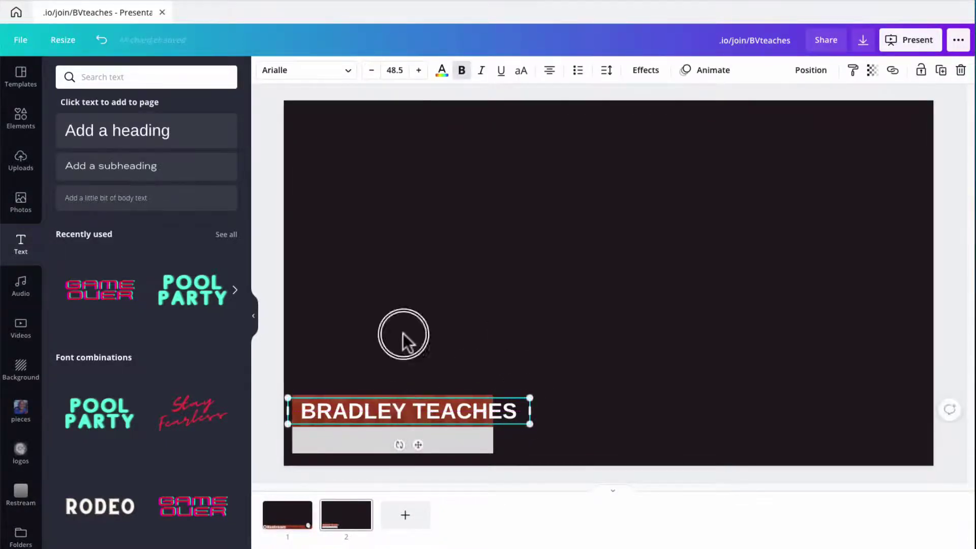
click(426, 379)
click(431, 395)
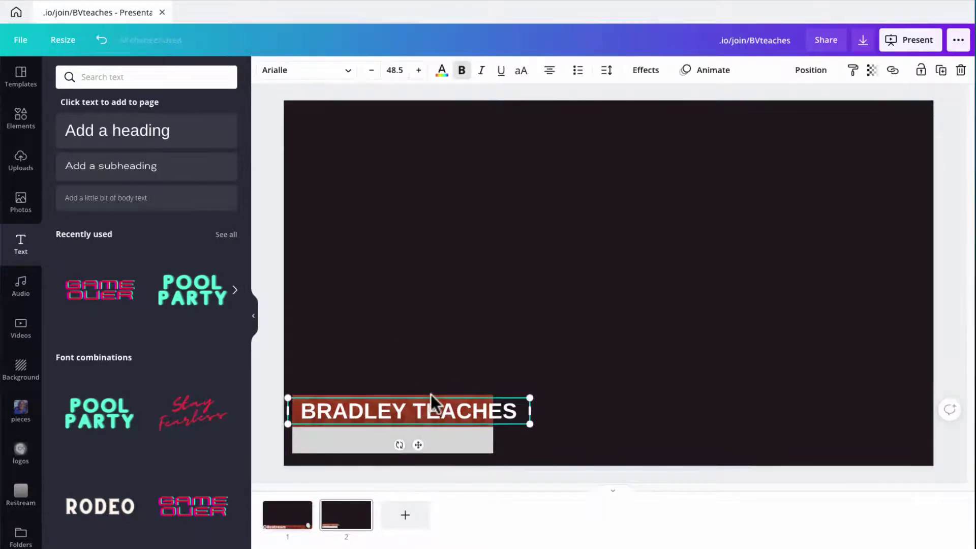
click(432, 393)
click(431, 395)
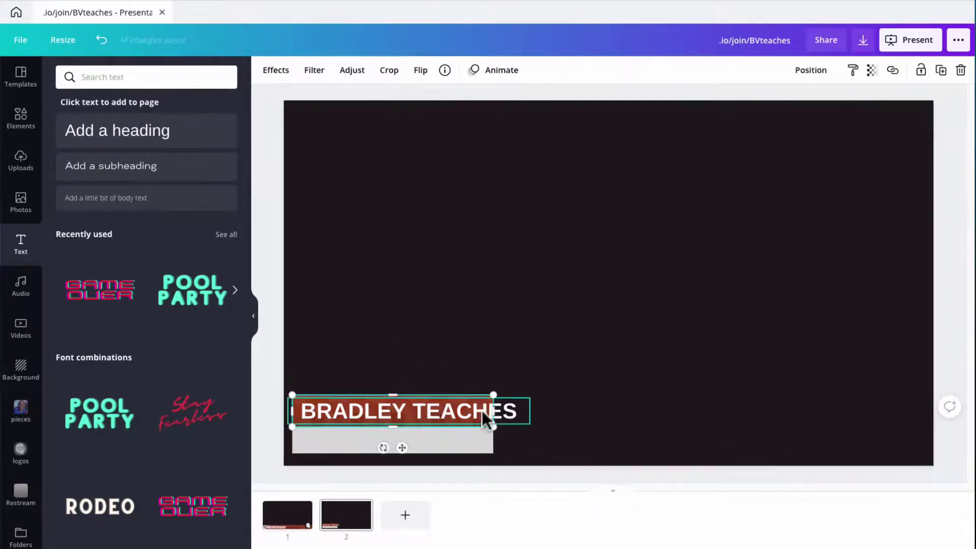
drag(489, 411, 521, 406)
click(486, 364)
click(474, 438)
drag(490, 440, 523, 438)
click(467, 329)
click(398, 415)
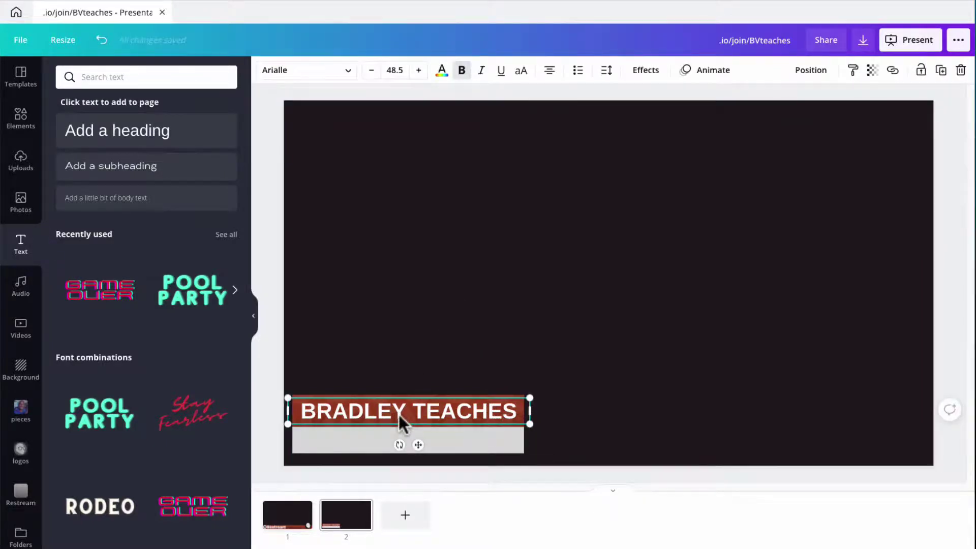
Step: Duplicate the heading and retype the copy as 'The Video Graphics Guru'
key(ctrl+d)
drag(402, 420, 470, 307)
double_click(470, 308)
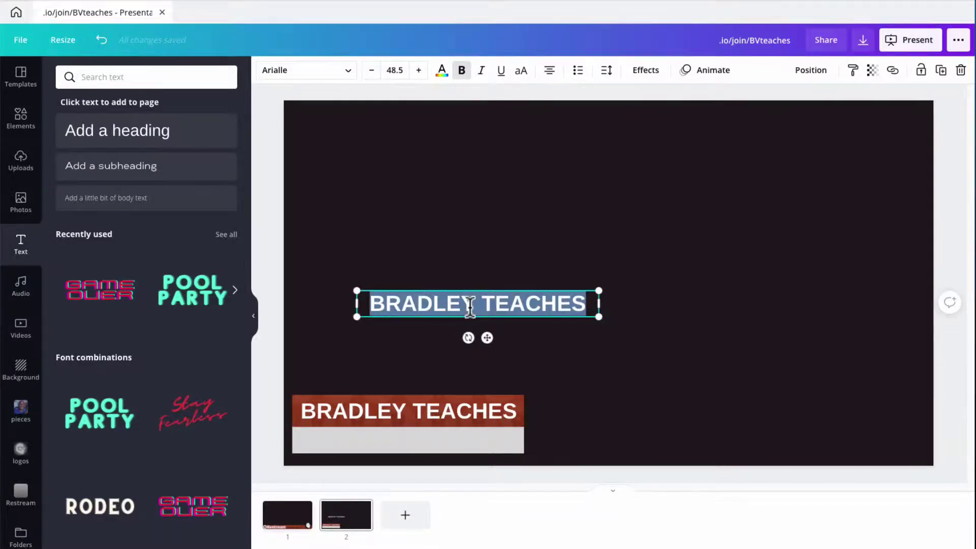
text(The Vido)
key(BackSpace)
text(eo Gr)
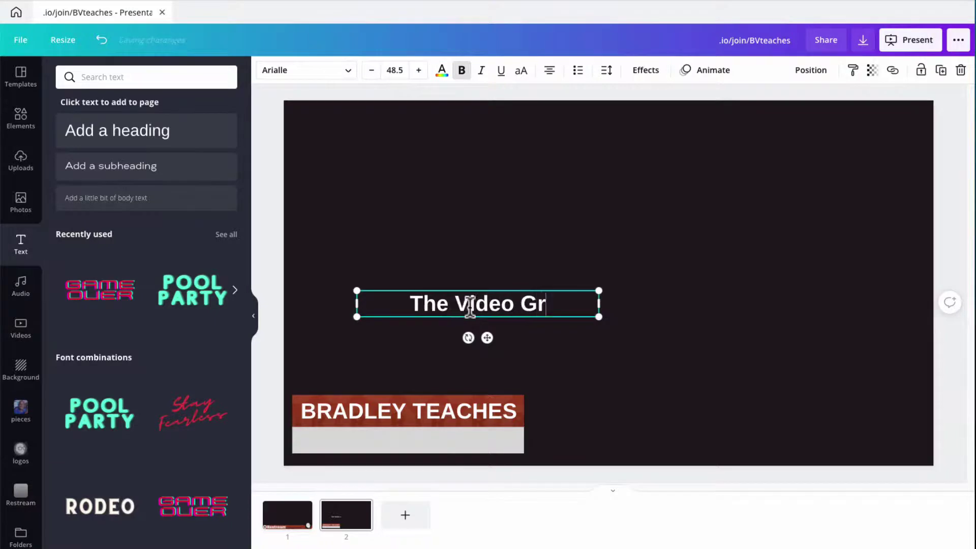
text(aphics Guru)
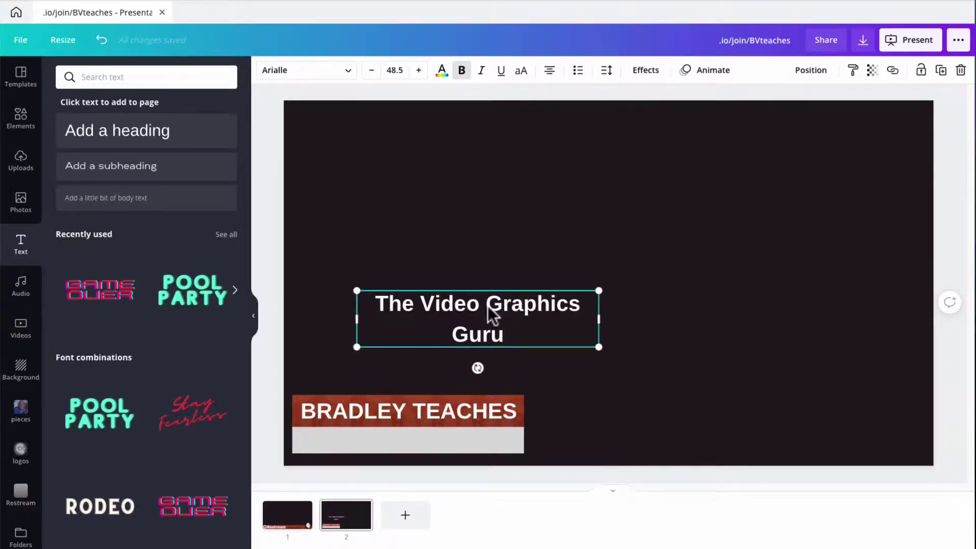
Step: Reduce the subtitle to size 33.5 and make it black
triple_click(487, 304)
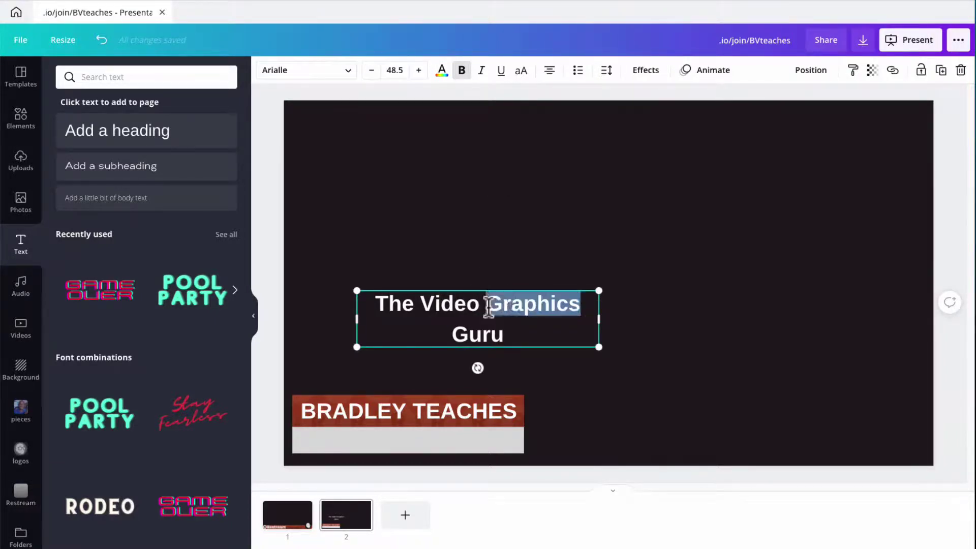
click(371, 70)
click(371, 70)
click(371, 70)
click(371, 71)
click(371, 71)
click(371, 71)
click(442, 72)
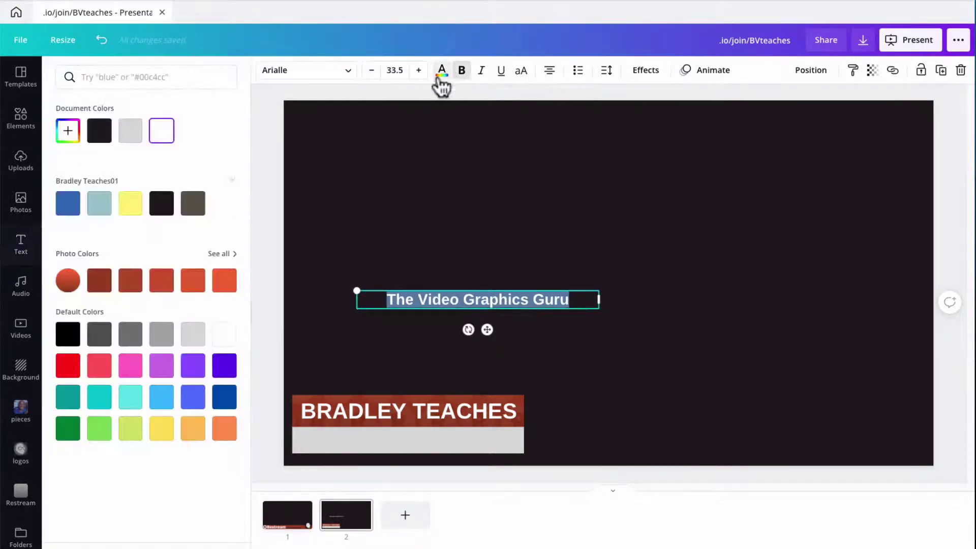
click(99, 131)
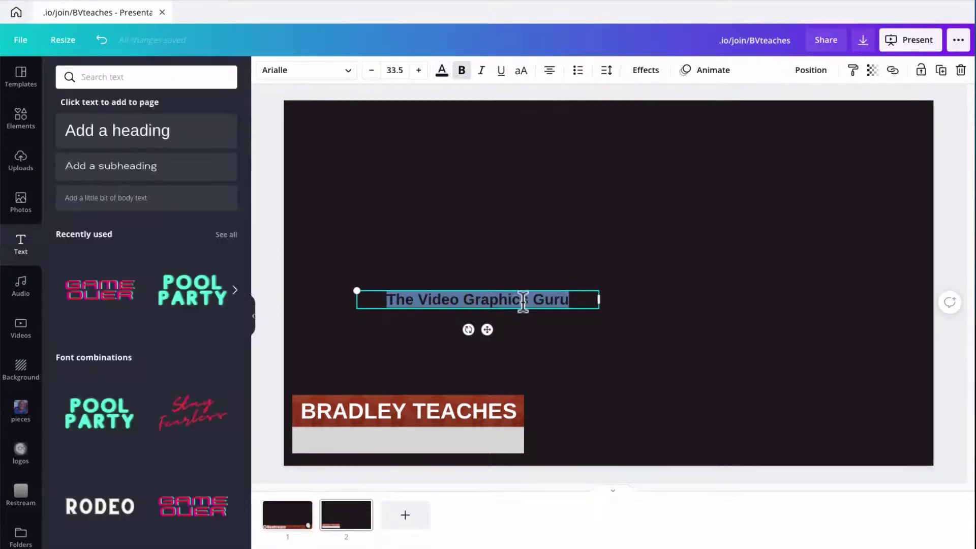
Step: Place the subtitle on the grey bar, narrowing its box to fit
click(545, 288)
drag(496, 303, 431, 444)
drag(534, 439, 521, 442)
click(557, 310)
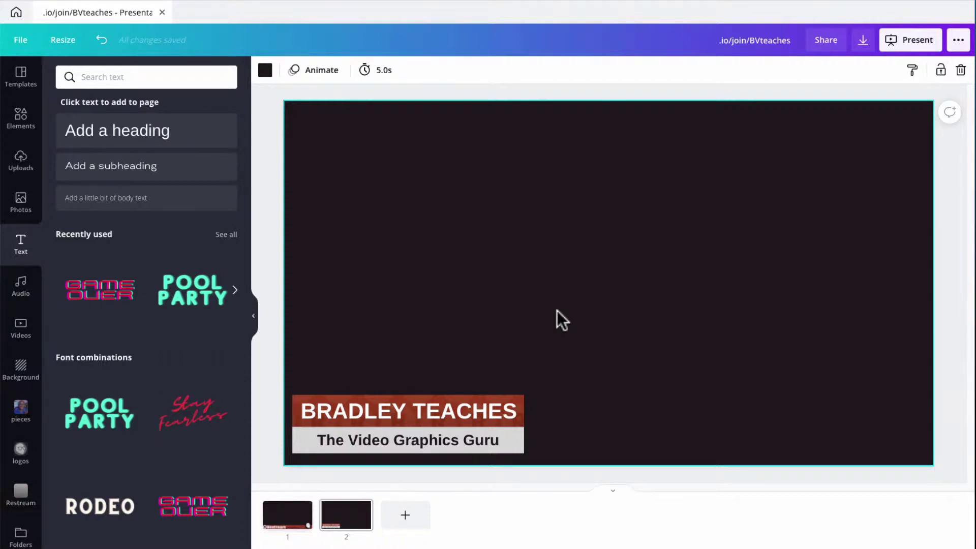
Step: Switch from page 2 back to page 1 to view the finished Restream banner
click(343, 529)
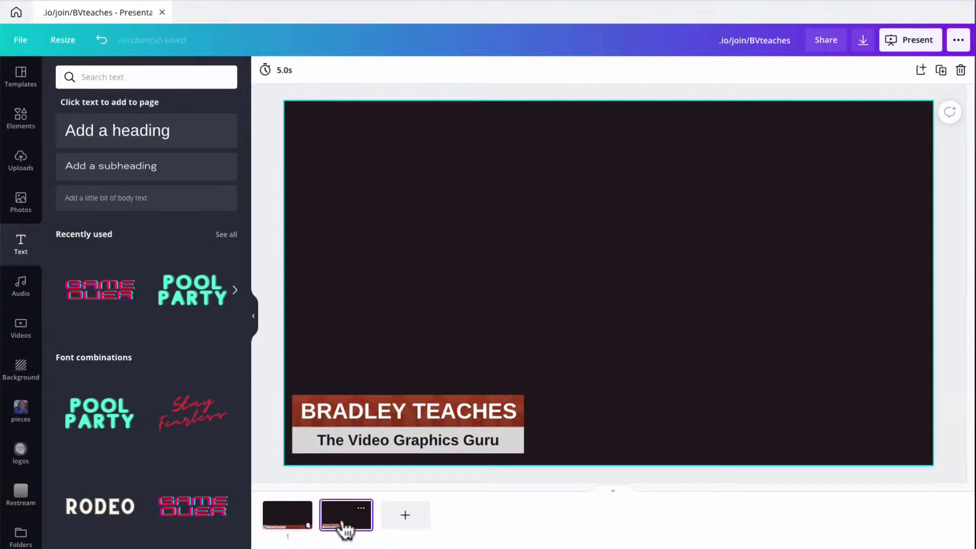
click(300, 524)
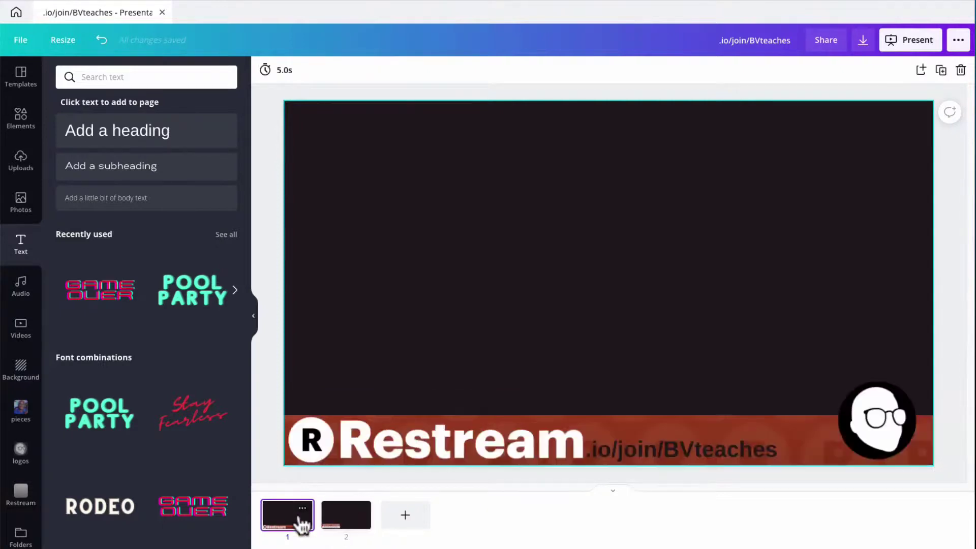